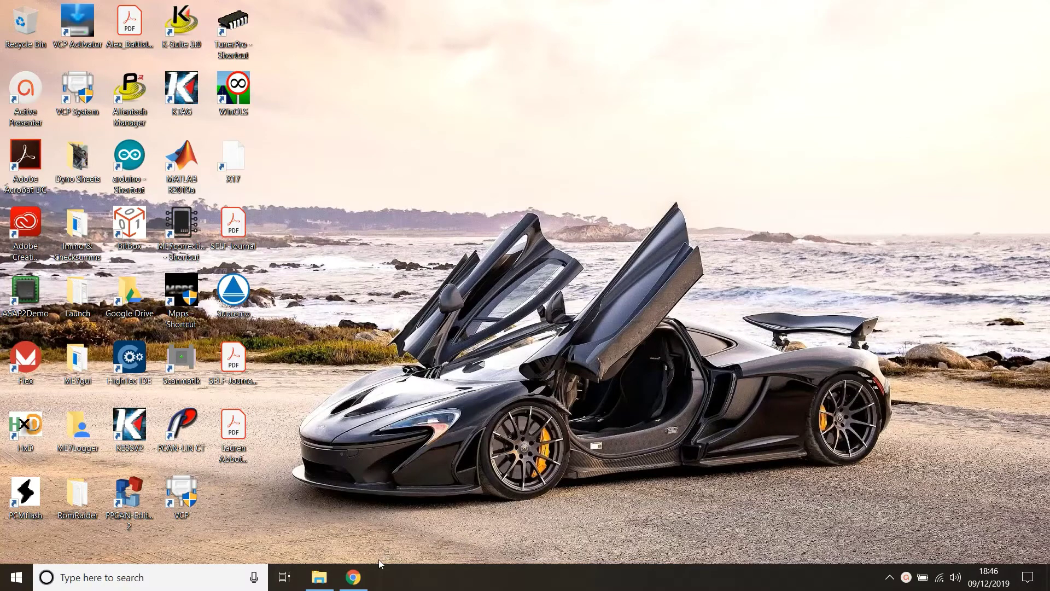
- Close the LM Tuning dealer tab and reach magicmotorsport.com via a Google search for 'magic motorsport'
{"action": "left_click", "coordinate": [352, 576]}
{"action": "left_click", "coordinate": [674, 11]}
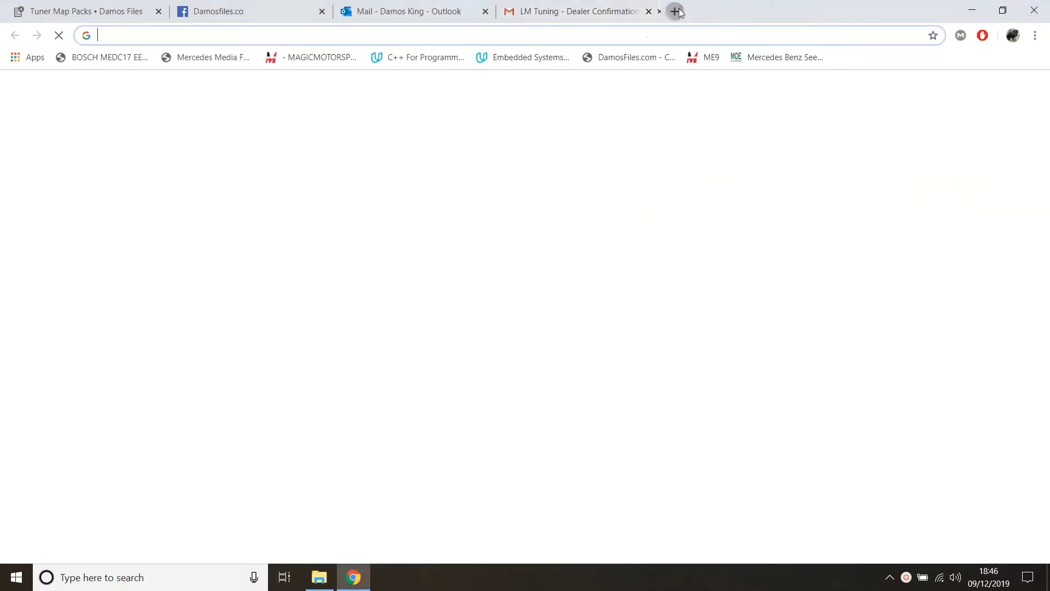
{"action": "left_click", "coordinate": [647, 12]}
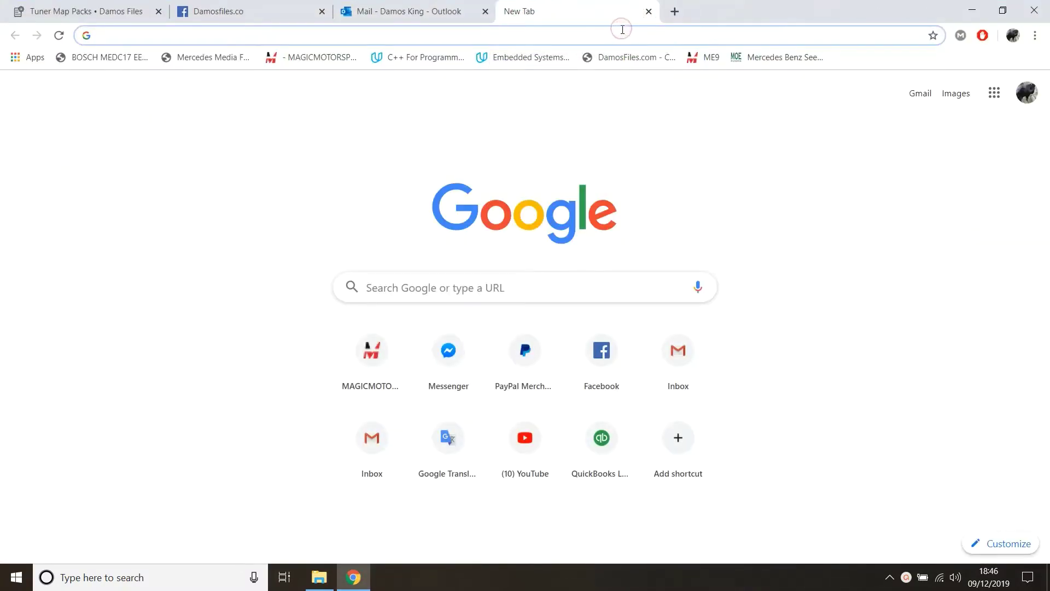
{"action": "type", "text": "mah"}
{"action": "key", "text": "BackSpace"}
{"action": "type", "text": "gi"}
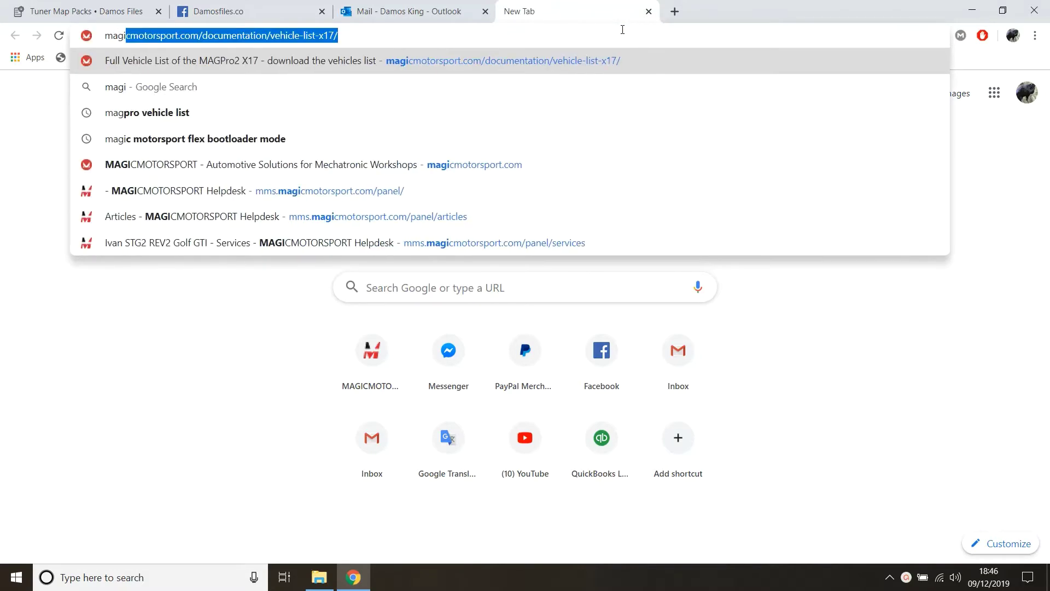
{"action": "type", "text": "c motorsport"}
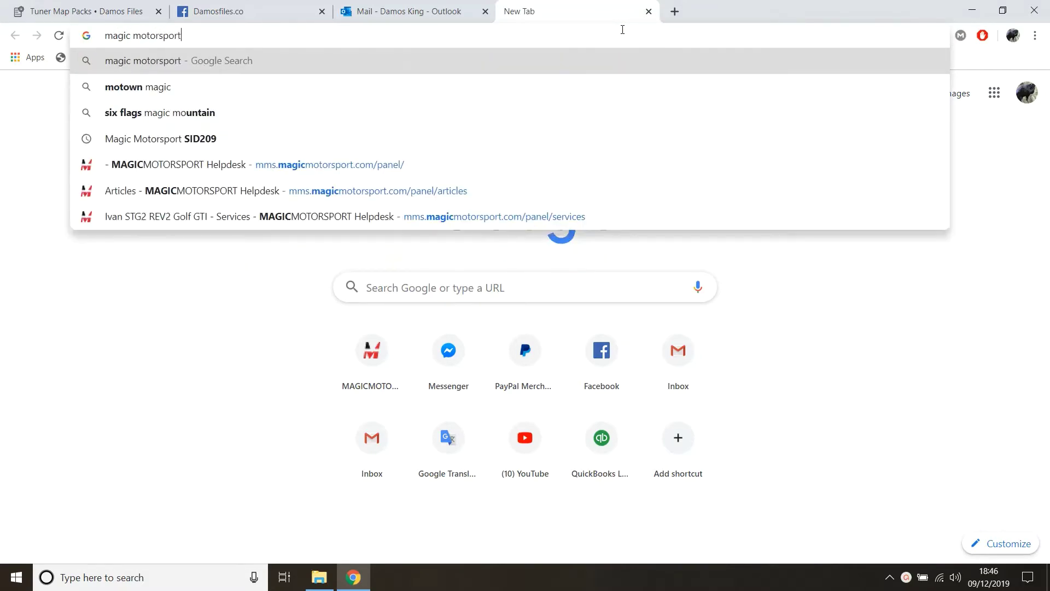
{"action": "key", "text": "Return"}
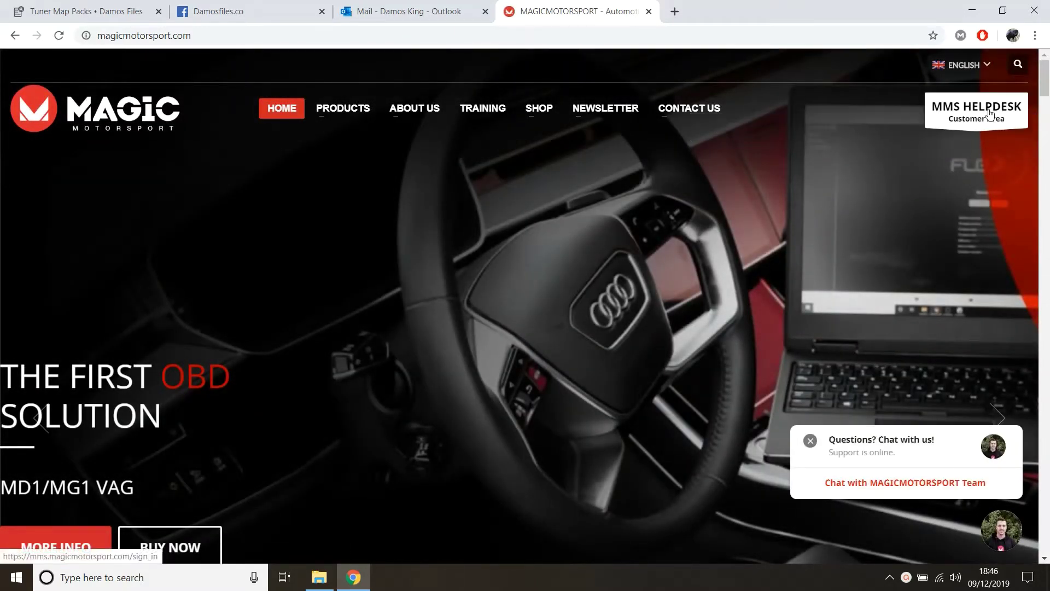
- Open MMS HELPDESK from the site header and sign in with the saved credentials
{"action": "left_click", "coordinate": [990, 115]}
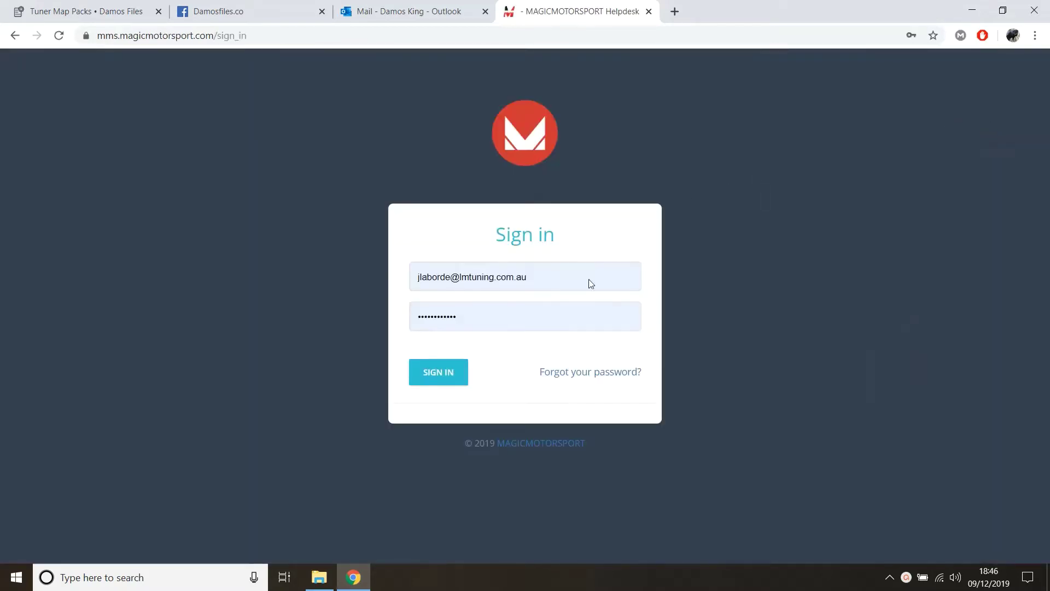
{"action": "left_click", "coordinate": [446, 375]}
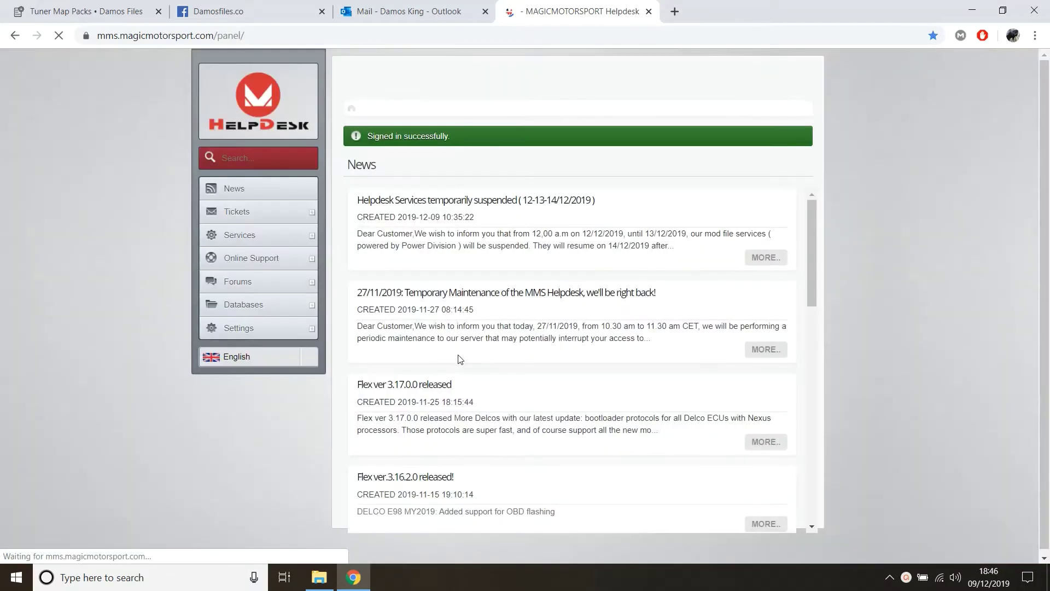
- Open the Articles database and expand Manuals > Engine Control Units > Bench connections
{"action": "left_click", "coordinate": [256, 304]}
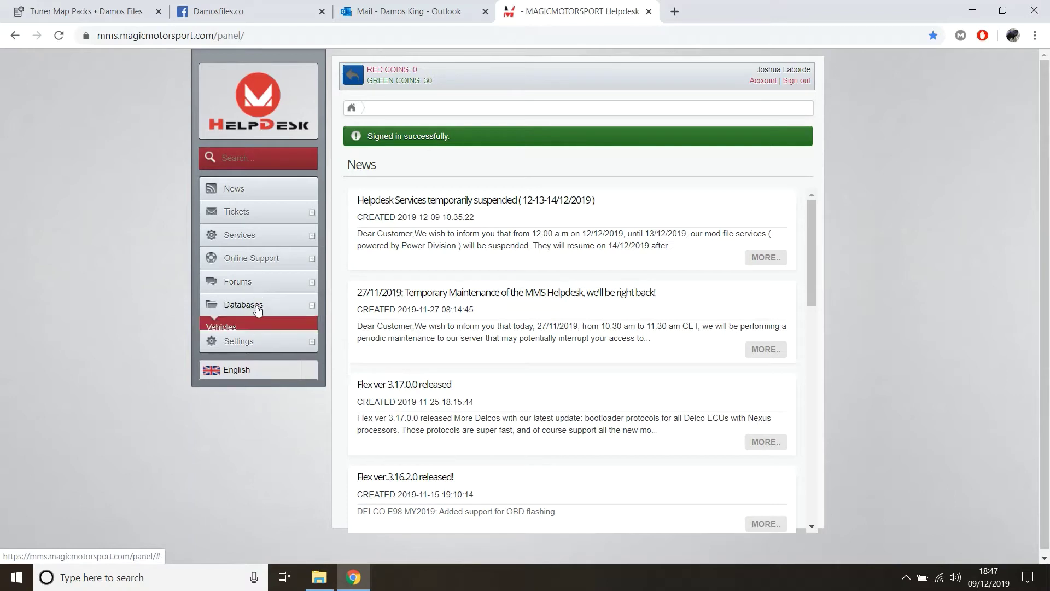
{"action": "left_click", "coordinate": [224, 352]}
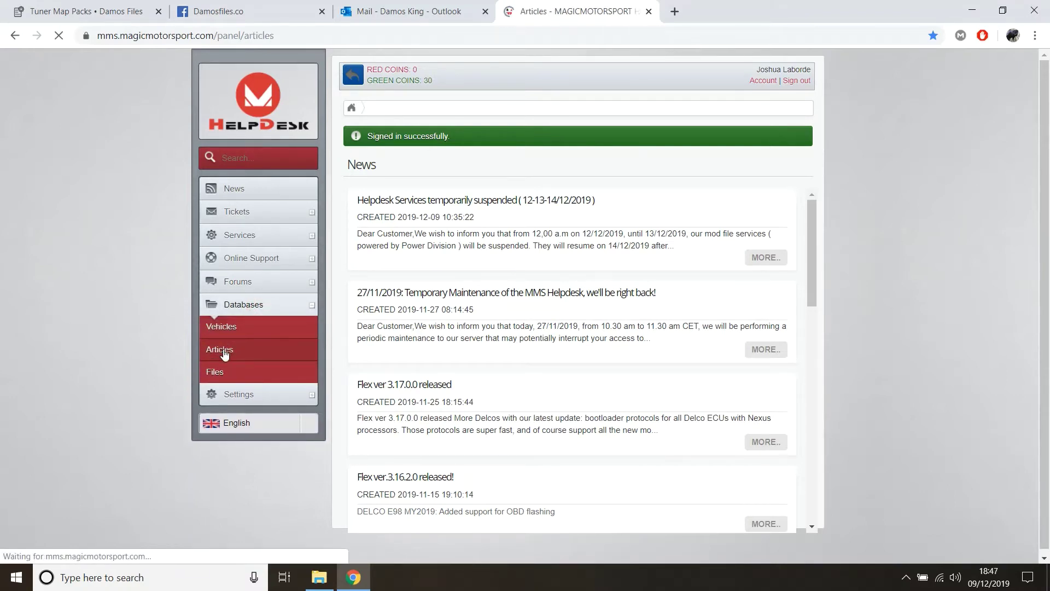
{"action": "left_click", "coordinate": [388, 204]}
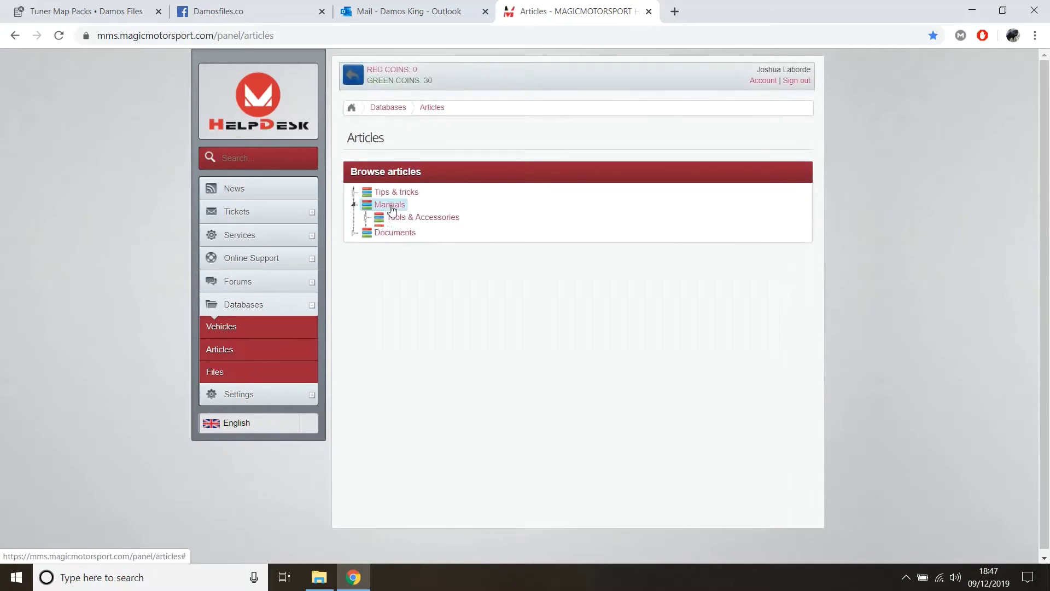
{"action": "left_click", "coordinate": [416, 254]}
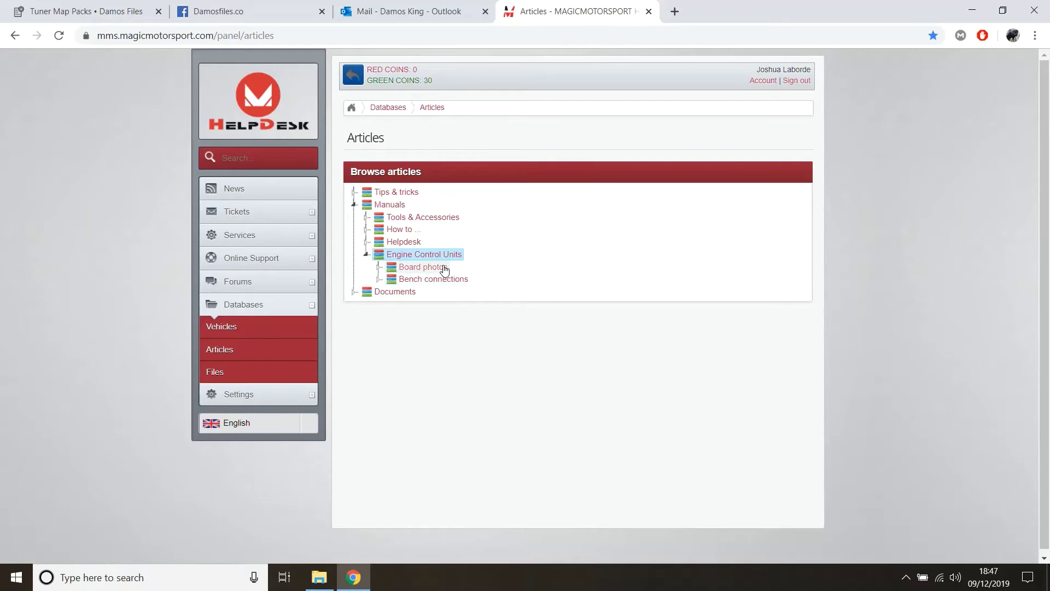
{"action": "left_click", "coordinate": [437, 267]}
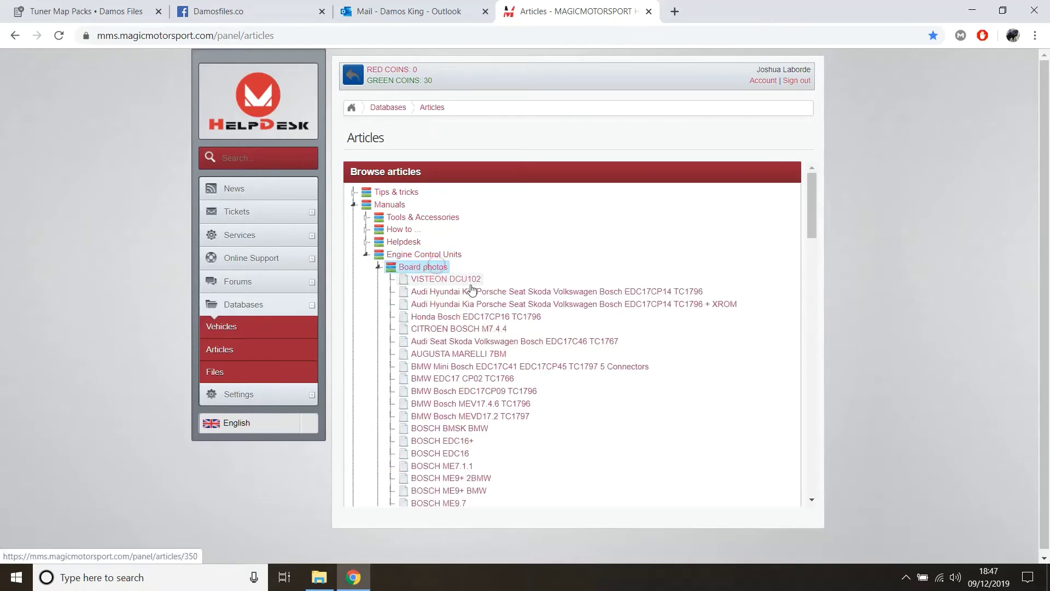
{"action": "scroll", "coordinate": [468, 291], "scroll_direction": "down", "scroll_amount": 3}
{"action": "scroll", "coordinate": [472, 296], "scroll_direction": "up", "scroll_amount": 2}
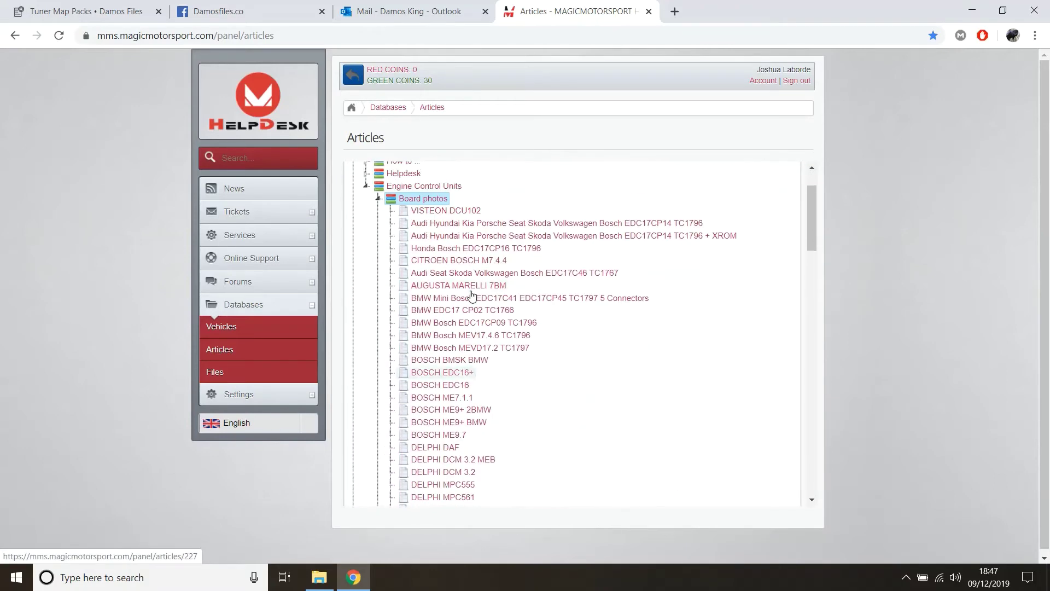
{"action": "left_click", "coordinate": [427, 199]}
{"action": "left_click", "coordinate": [424, 280]}
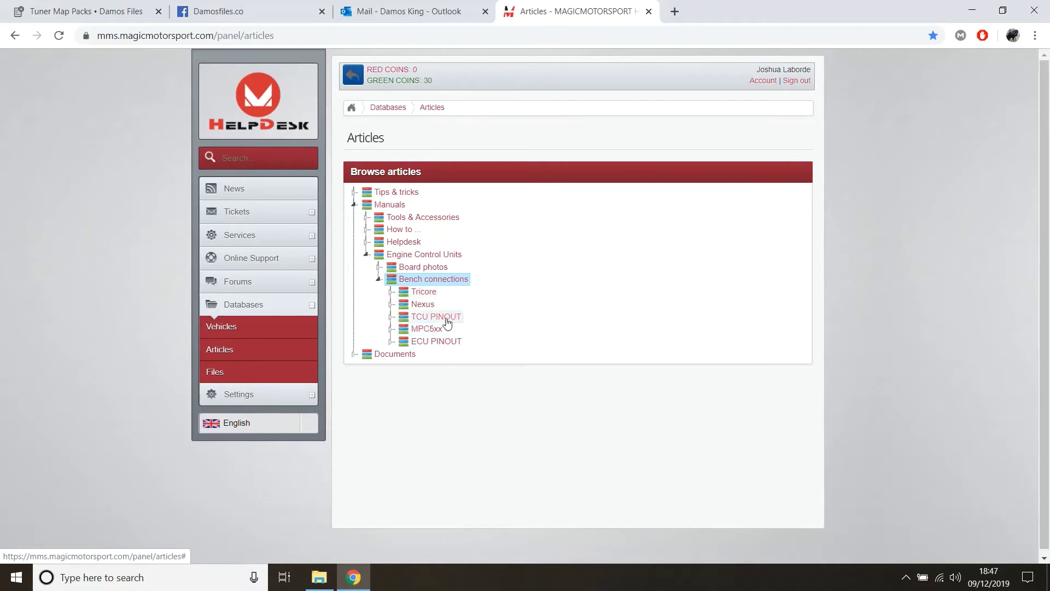
{"action": "left_click", "coordinate": [436, 317]}
{"action": "scroll", "coordinate": [460, 328], "scroll_direction": "down", "scroll_amount": 3}
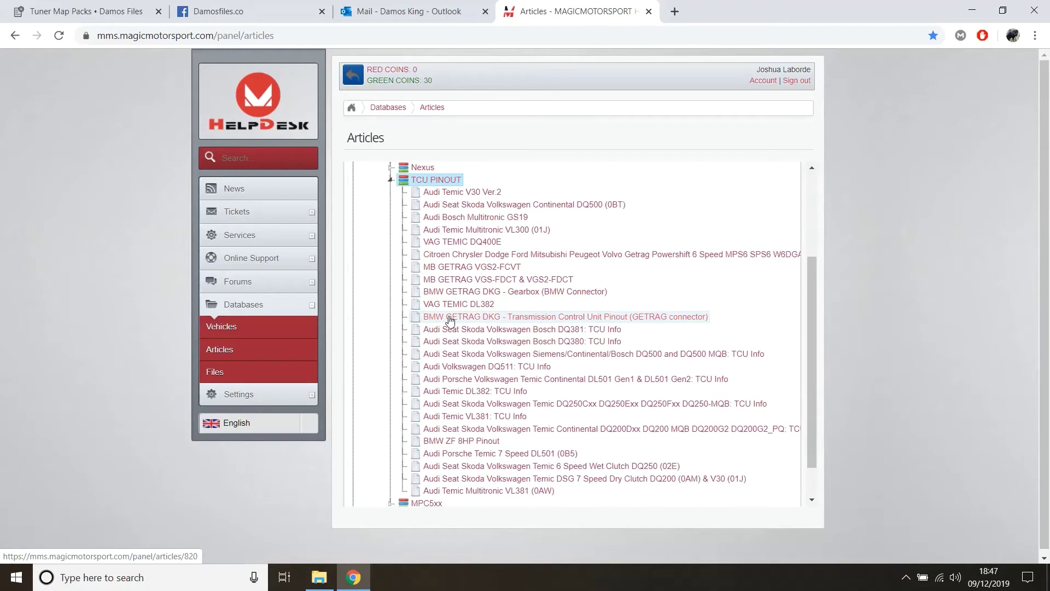
{"action": "scroll", "coordinate": [480, 356], "scroll_direction": "up", "scroll_amount": 2}
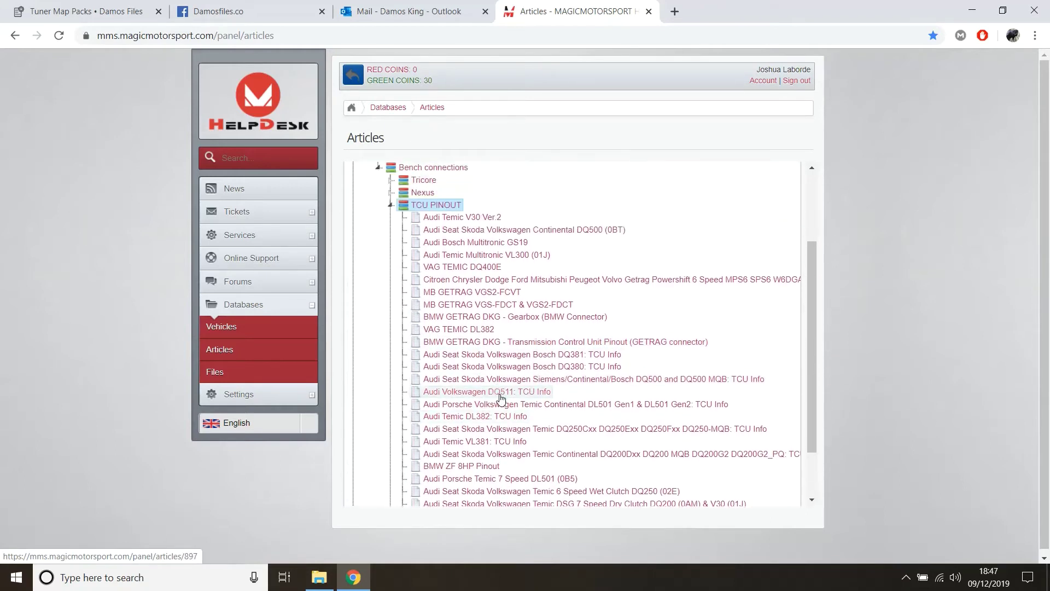
{"action": "scroll", "coordinate": [466, 361], "scroll_direction": "up", "scroll_amount": 1}
{"action": "left_click", "coordinate": [447, 317]}
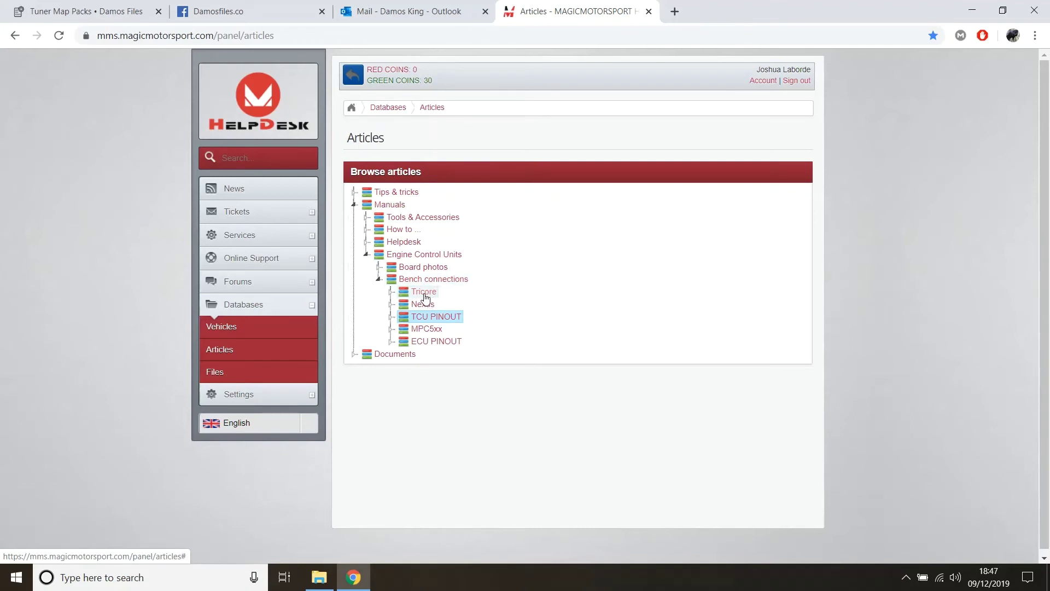
- Expand Tricore and search the page for 'MED17.7.', cycling back to MERCEDES MED17.7.3 TC1797
{"action": "left_click", "coordinate": [423, 292]}
{"action": "key", "text": "ctrl+f"}
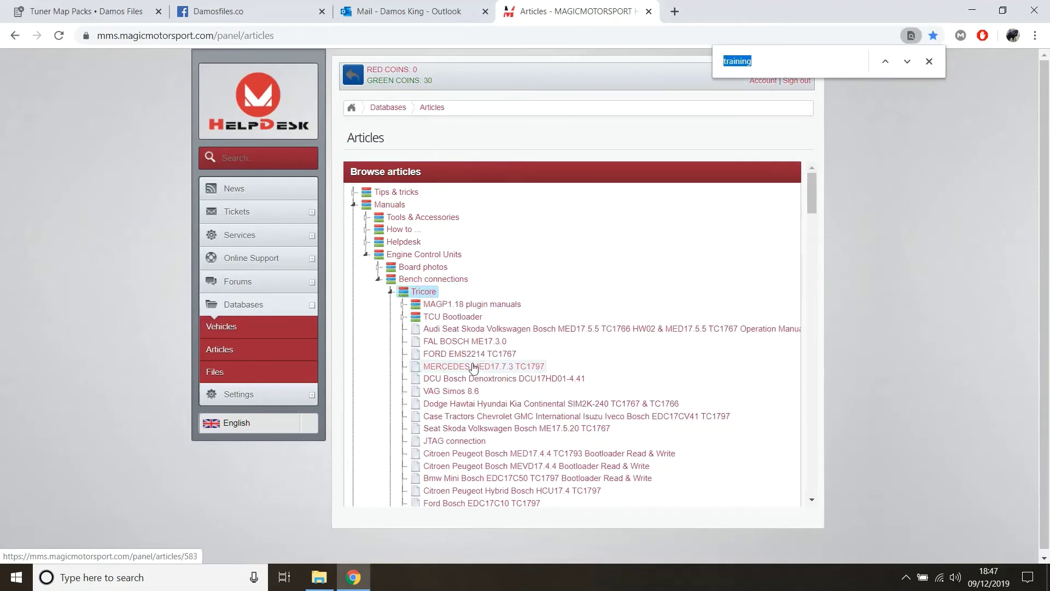
{"action": "type", "text": "MED17.6"}
{"action": "key", "text": "BackSpace"}
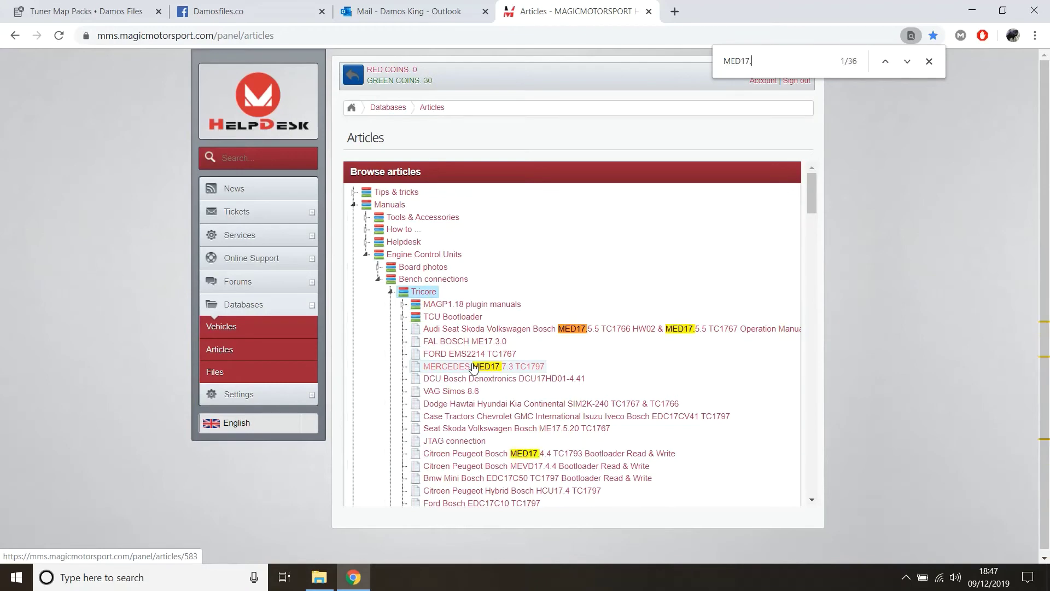
{"action": "type", "text": "7"}
{"action": "key", "text": "BackSpace"}
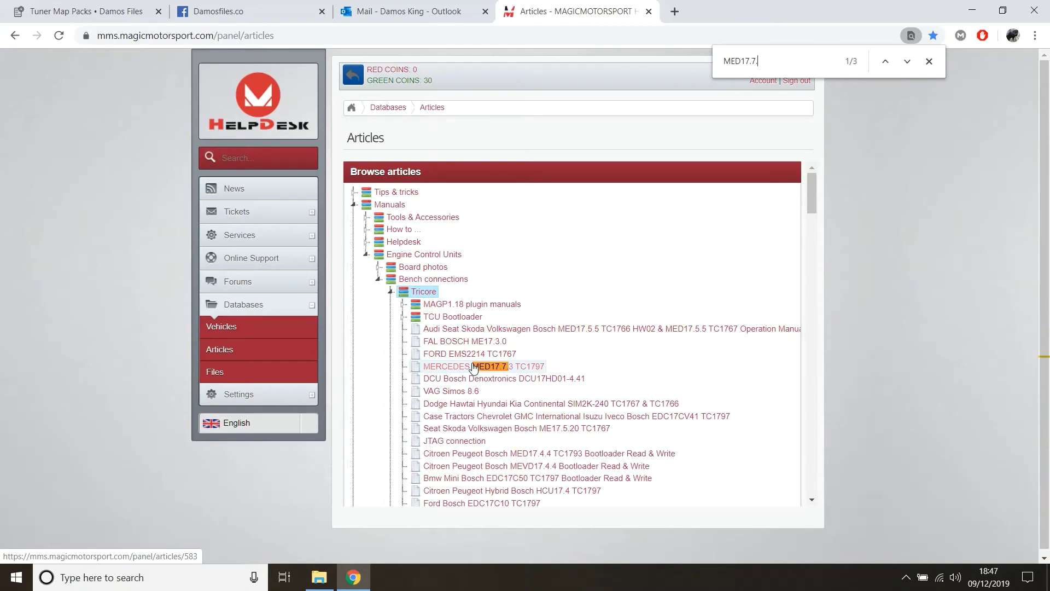
{"action": "key", "text": "Return"}
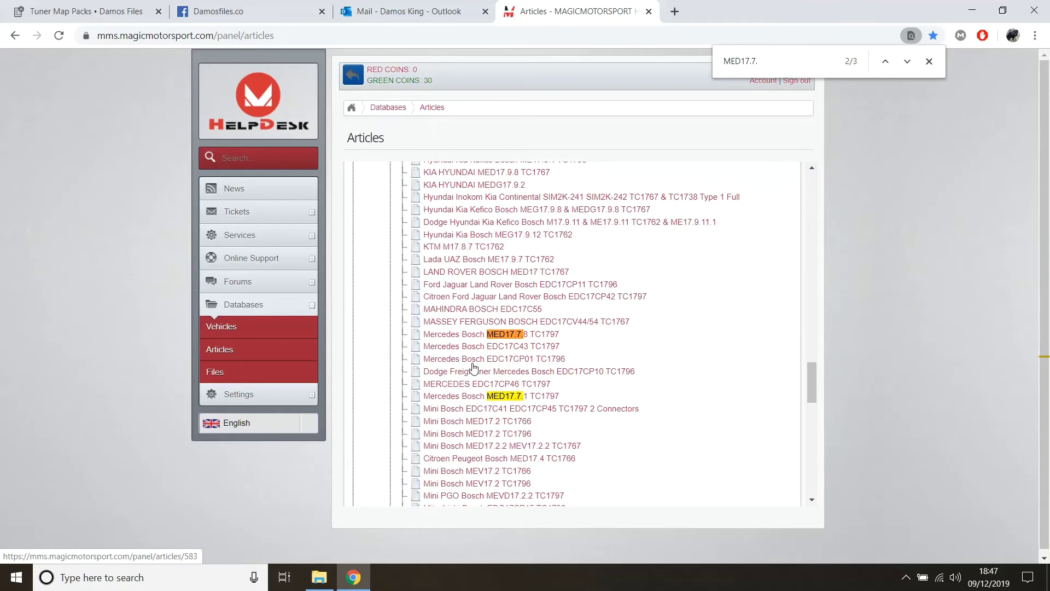
{"action": "key", "text": "Return"}
{"action": "key", "text": "Return"}
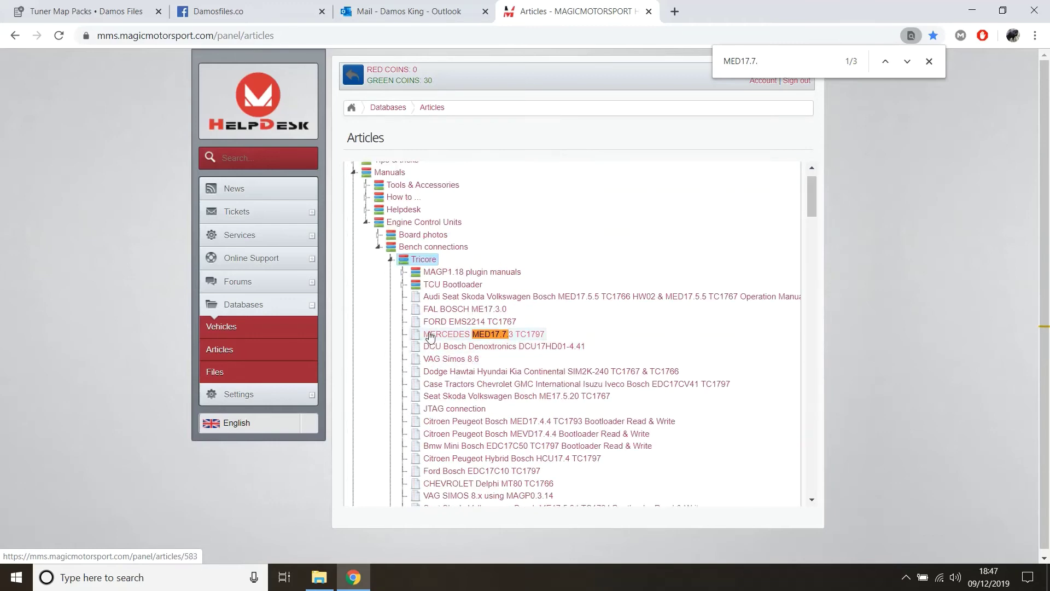
{"action": "left_click", "coordinate": [433, 335]}
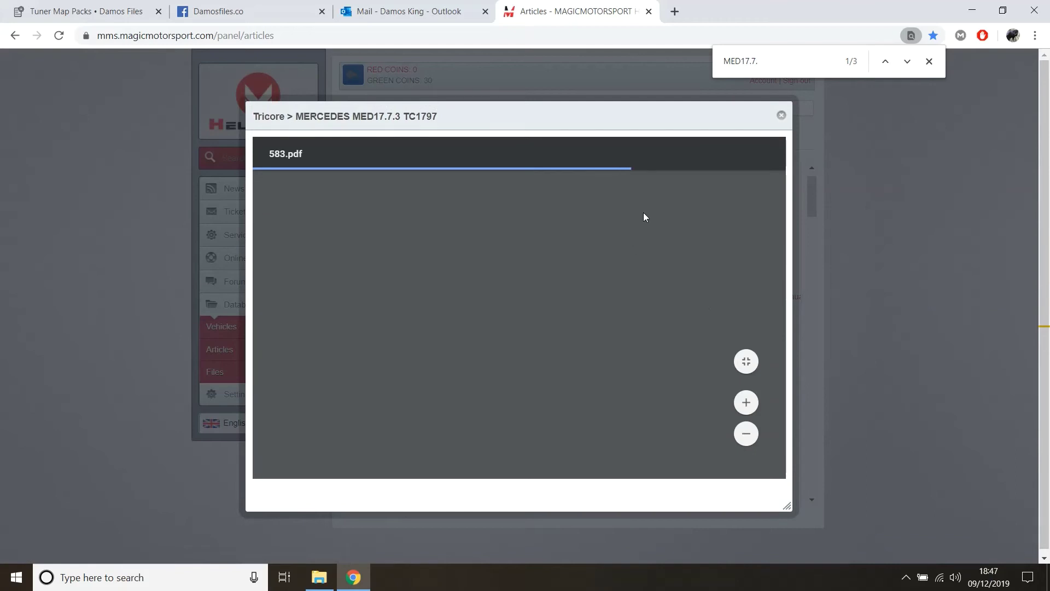
{"action": "scroll", "coordinate": [542, 234], "scroll_direction": "down", "scroll_amount": 2}
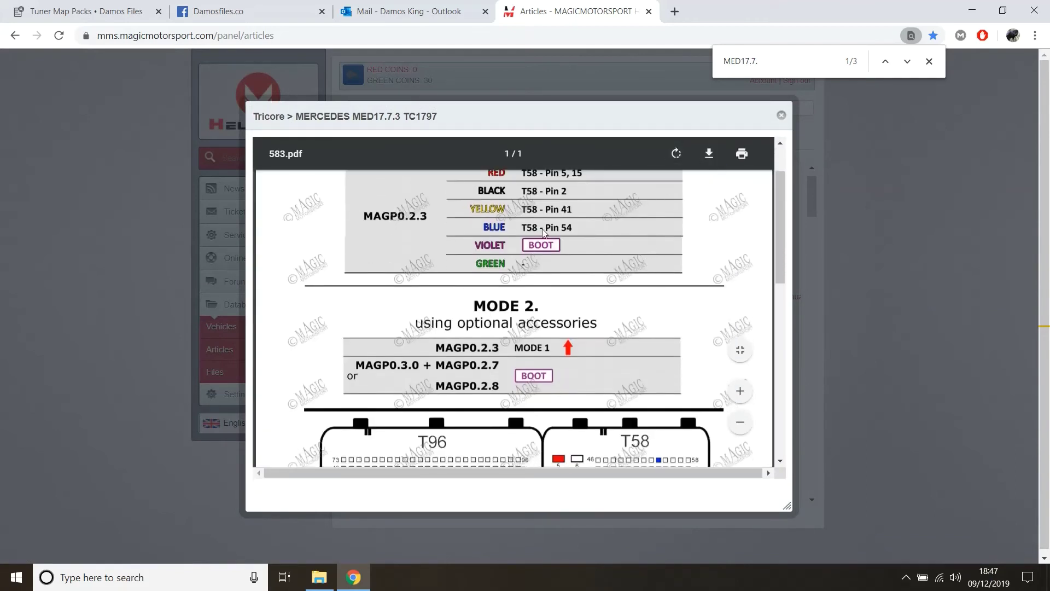
{"action": "scroll", "coordinate": [542, 232], "scroll_direction": "up", "scroll_amount": 1}
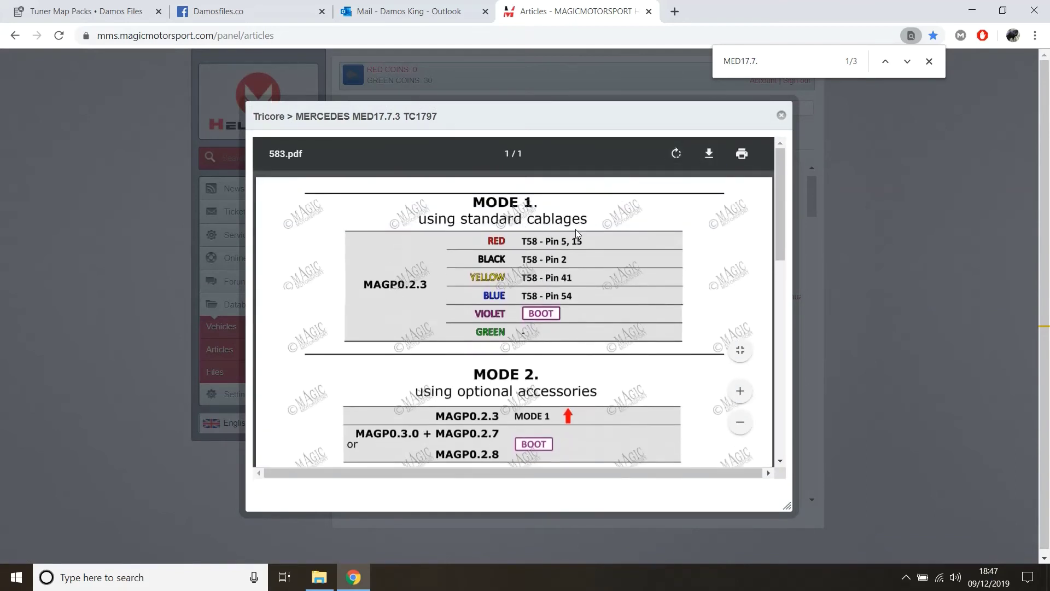
{"action": "scroll", "coordinate": [576, 230], "scroll_direction": "down", "scroll_amount": 1}
{"action": "scroll", "coordinate": [507, 339], "scroll_direction": "down", "scroll_amount": 1}
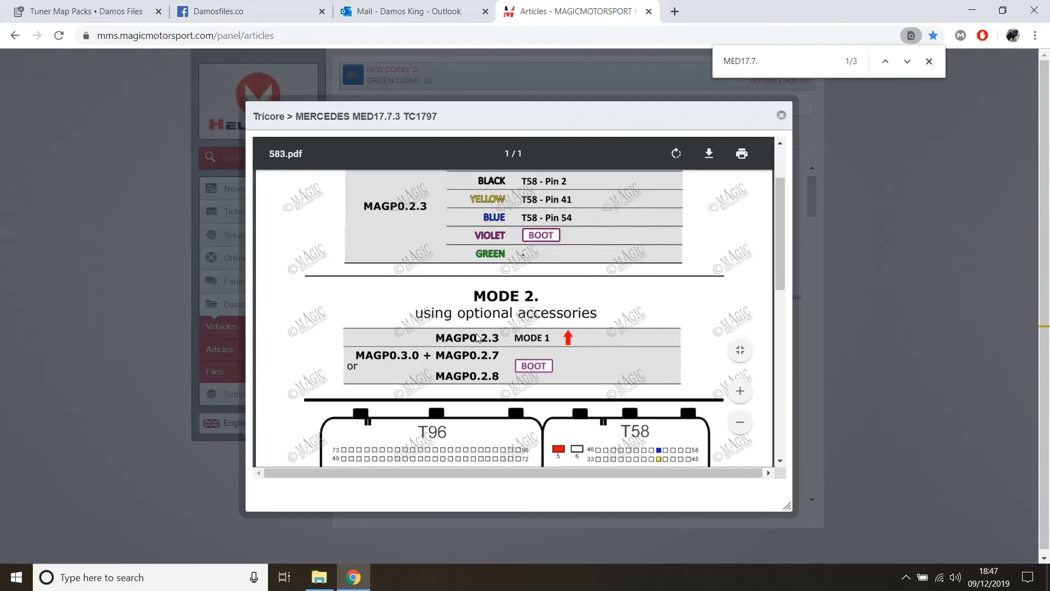
{"action": "scroll", "coordinate": [546, 296], "scroll_direction": "down", "scroll_amount": 3}
{"action": "scroll", "coordinate": [583, 253], "scroll_direction": "down", "scroll_amount": 1}
{"action": "scroll", "coordinate": [582, 257], "scroll_direction": "down", "scroll_amount": 1}
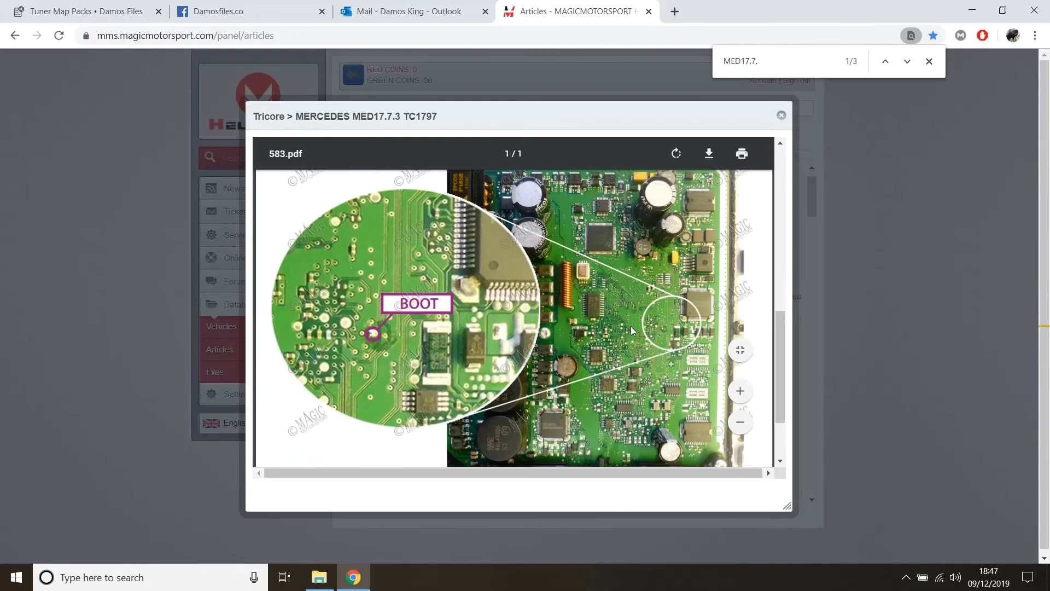
{"action": "scroll", "coordinate": [696, 325], "scroll_direction": "up", "scroll_amount": 4}
{"action": "scroll", "coordinate": [588, 357], "scroll_direction": "down", "scroll_amount": 1}
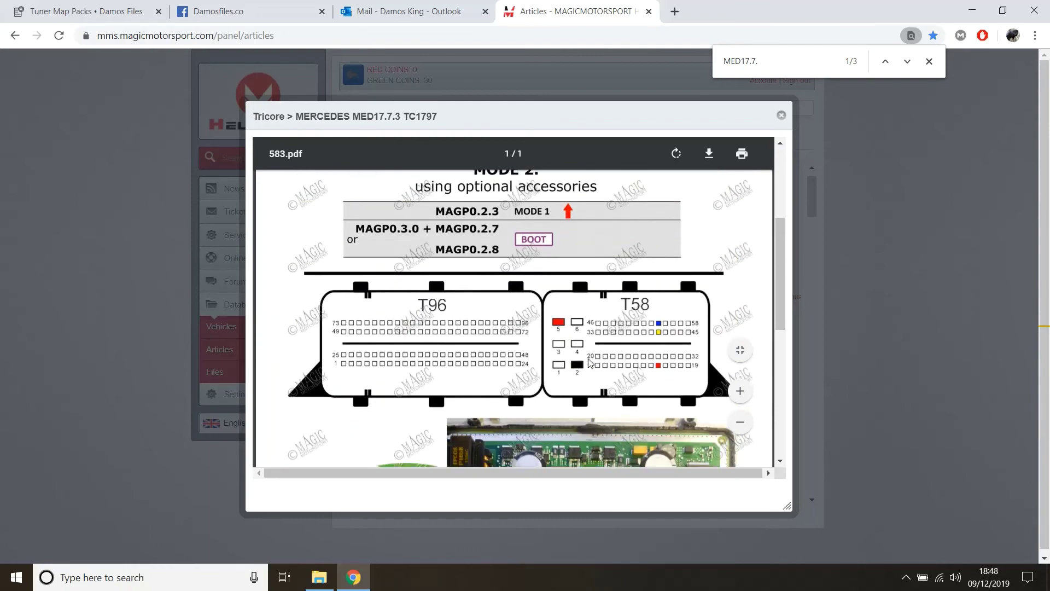
{"action": "scroll", "coordinate": [588, 356], "scroll_direction": "up", "scroll_amount": 1}
{"action": "scroll", "coordinate": [488, 280], "scroll_direction": "up", "scroll_amount": 2}
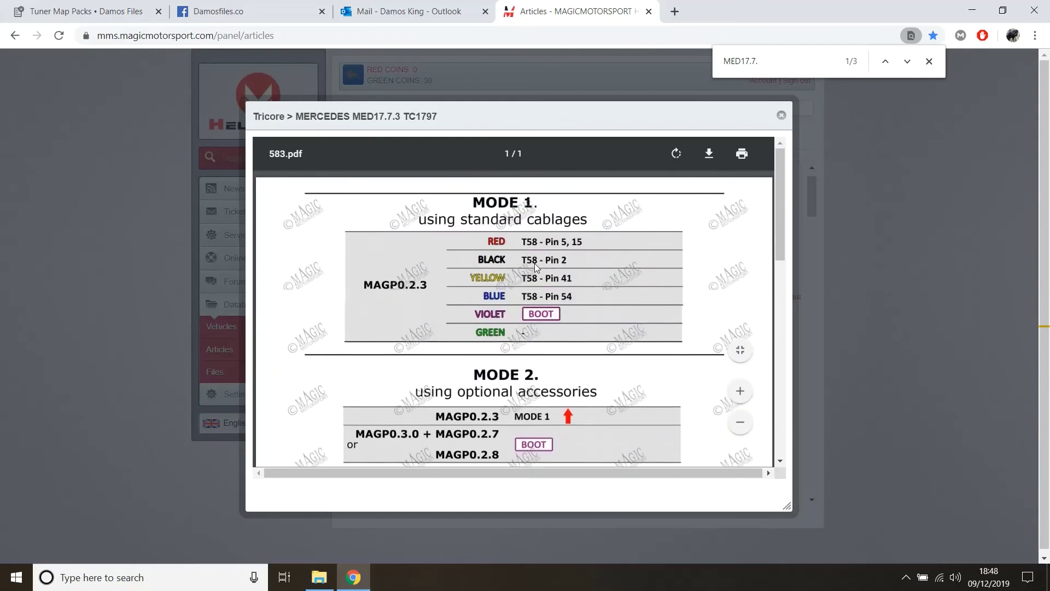
{"action": "scroll", "coordinate": [557, 261], "scroll_direction": "down", "scroll_amount": 7}
{"action": "scroll", "coordinate": [640, 213], "scroll_direction": "down", "scroll_amount": 1}
{"action": "scroll", "coordinate": [738, 155], "scroll_direction": "up", "scroll_amount": 5}
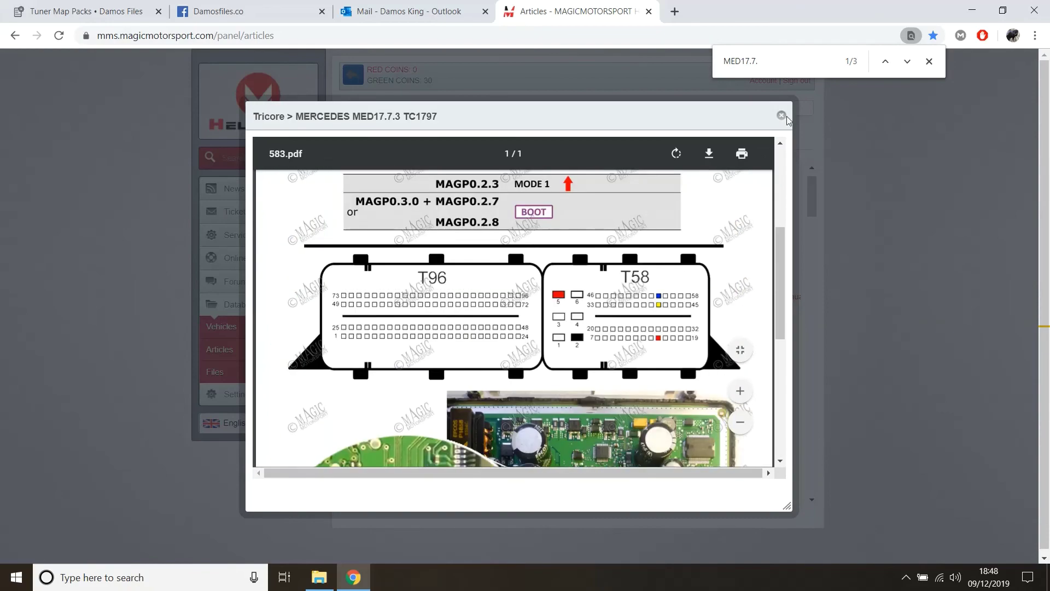
{"action": "left_click", "coordinate": [781, 117]}
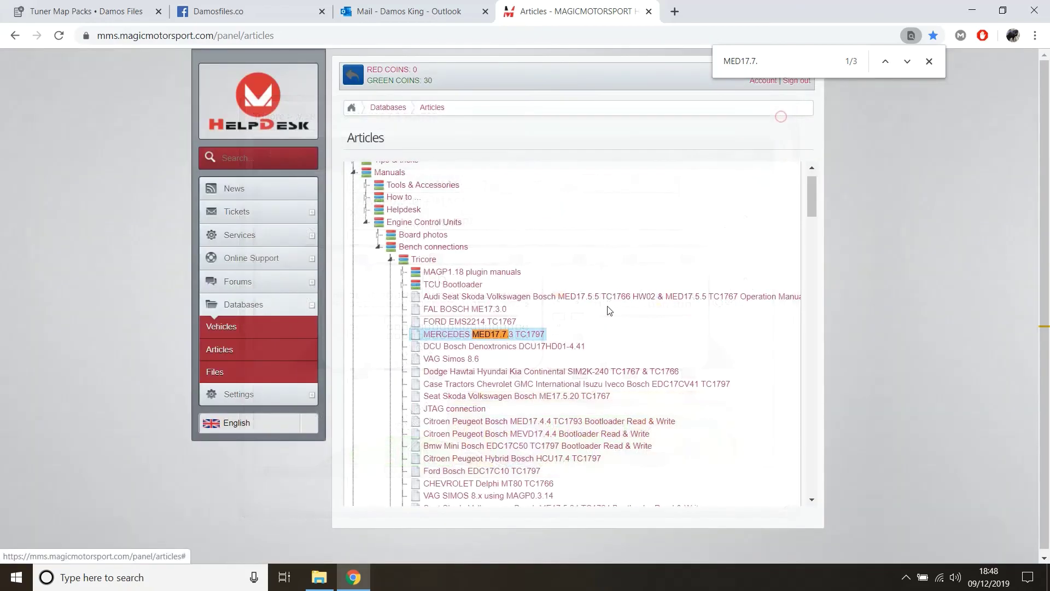
- Collapse Tricore and expand Board photos to list the ECU board photo articles
{"action": "left_click", "coordinate": [391, 260]}
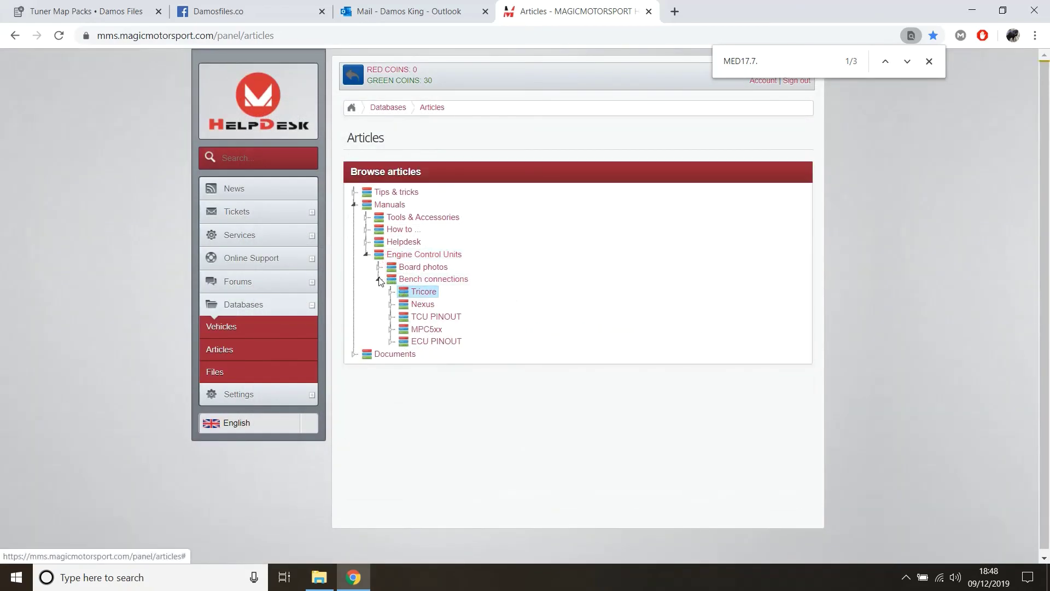
{"action": "left_click", "coordinate": [410, 268]}
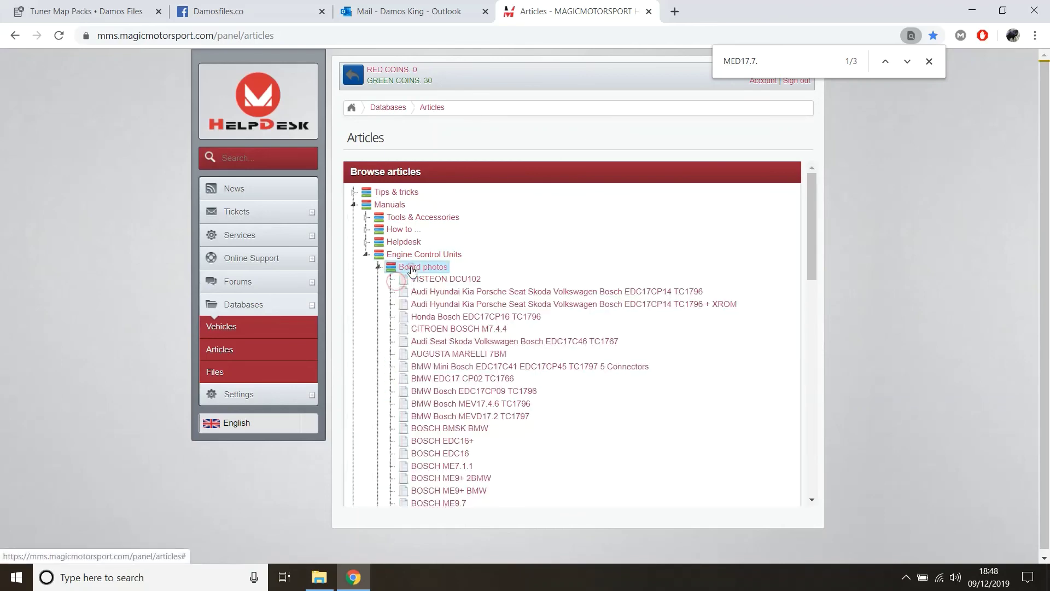
{"action": "scroll", "coordinate": [468, 394], "scroll_direction": "down", "scroll_amount": 1}
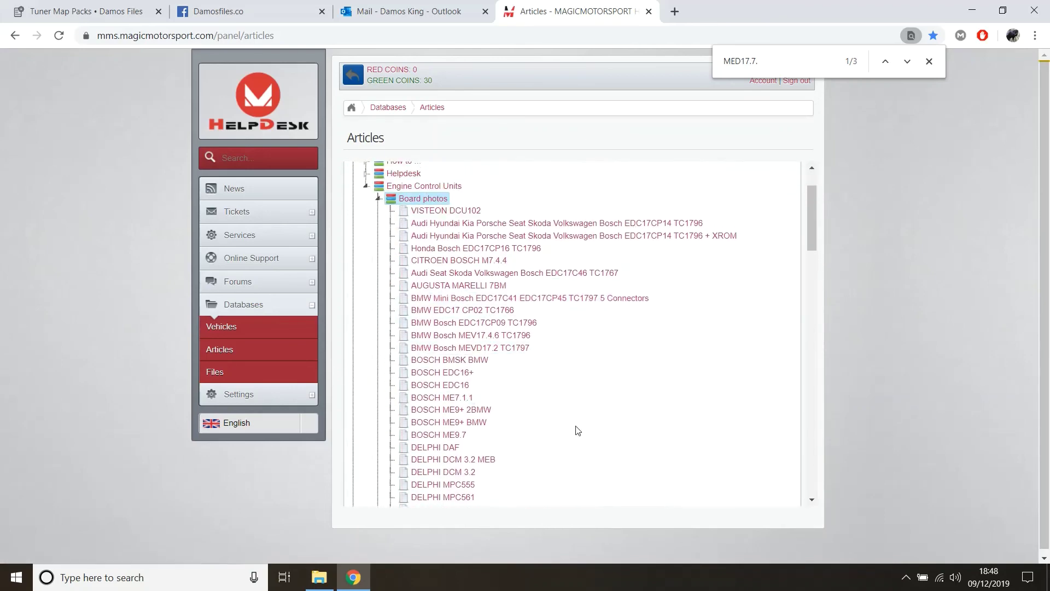